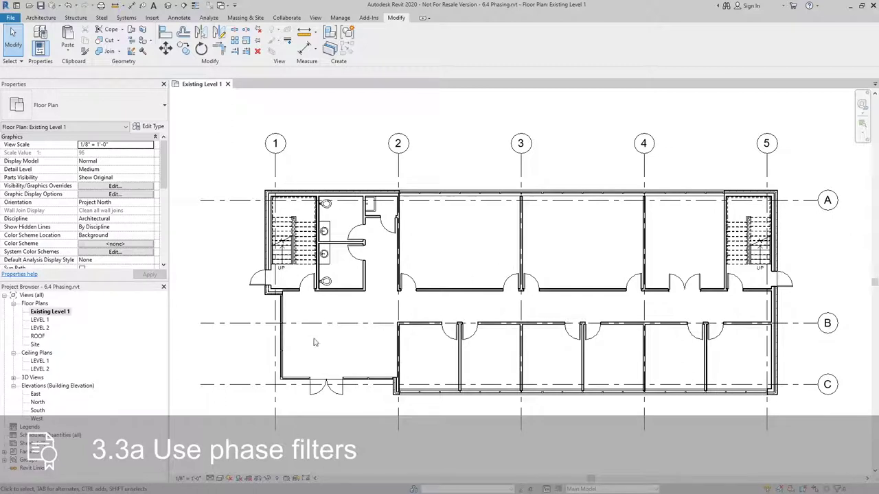
Duplicate the Existing Level 1 plan view as an independent copy.
right_click(59, 314)
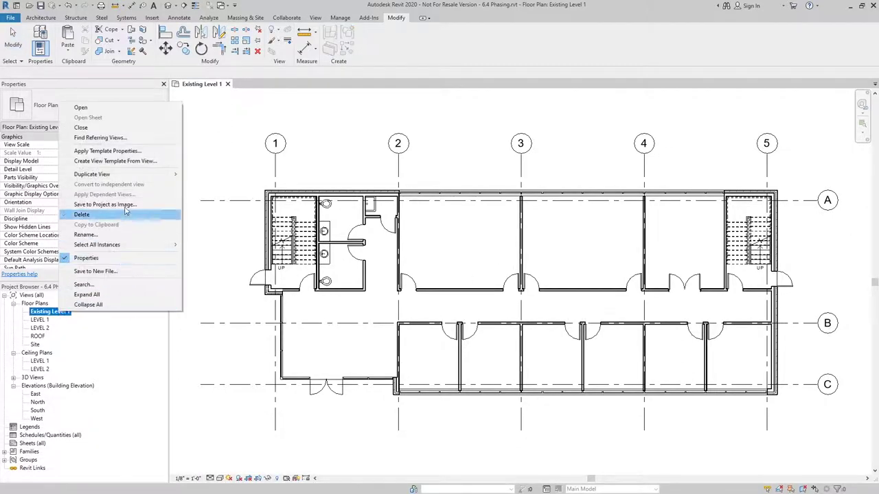
mouse_move(130, 178)
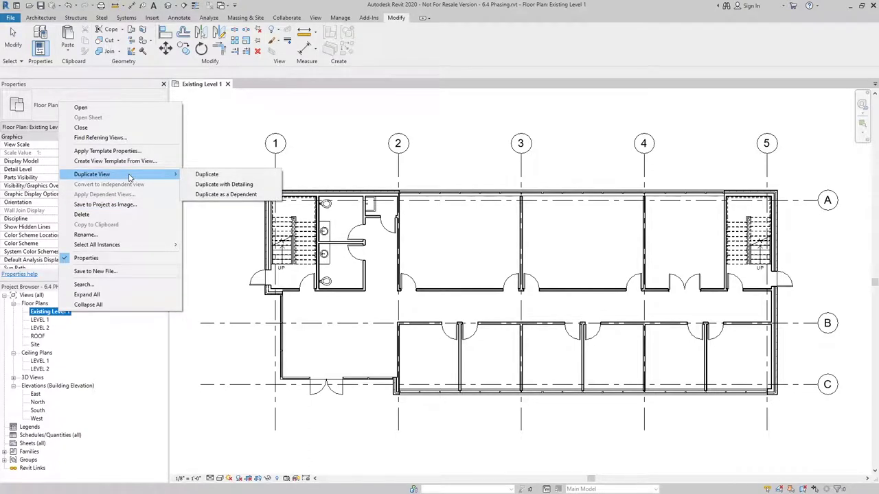
click(197, 178)
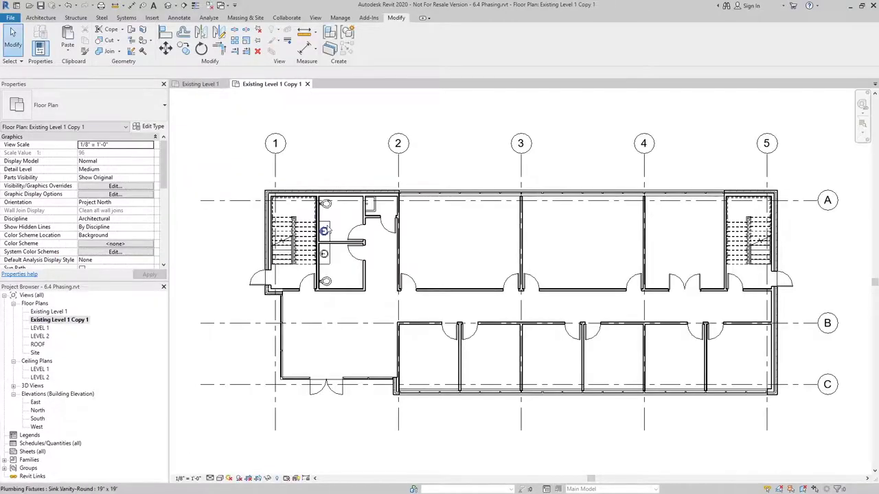
Rename the copied view from its Copy 1 name to Demo Level 1.
right_click(57, 321)
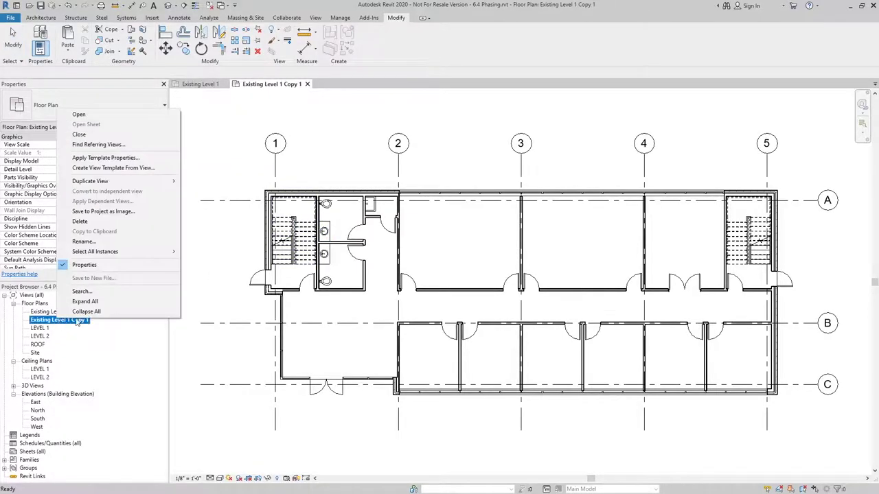
click(110, 241)
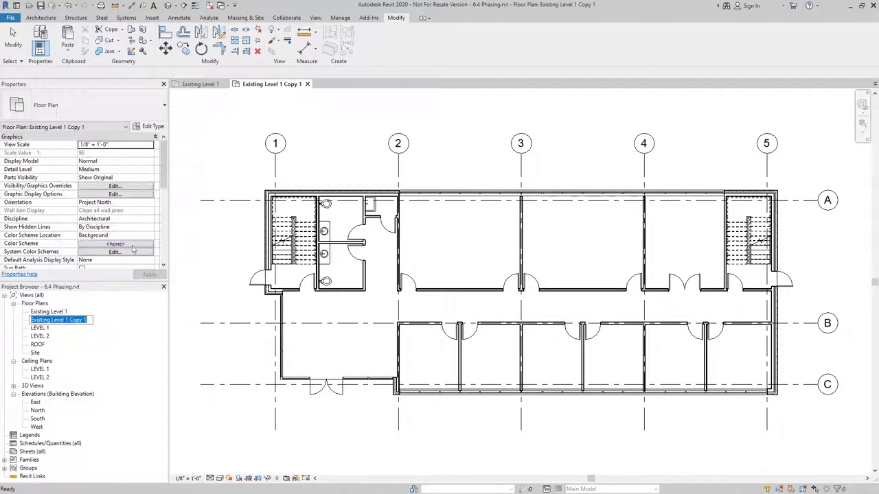
drag(53, 320, 2, 317)
text(Demo)
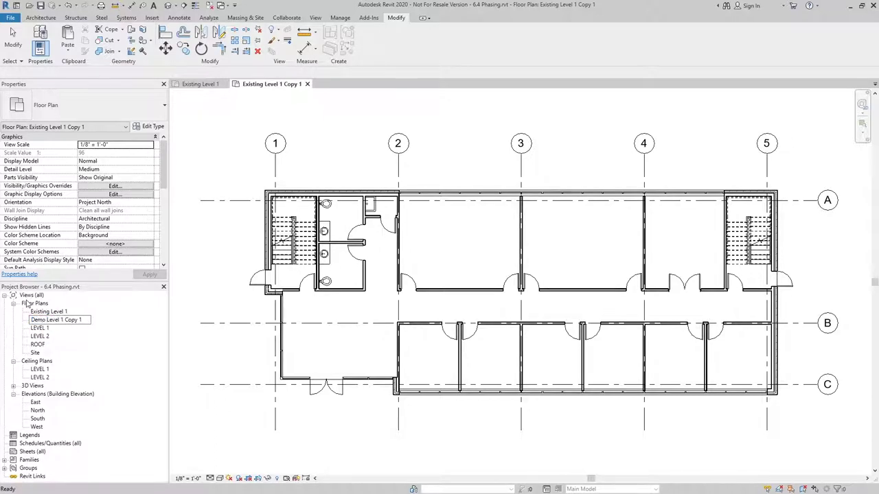
key(Delete)
text(L)
key(BackSpace)
key(BackSpace)
key(BackSpace)
key(BackSpace)
key(Return)
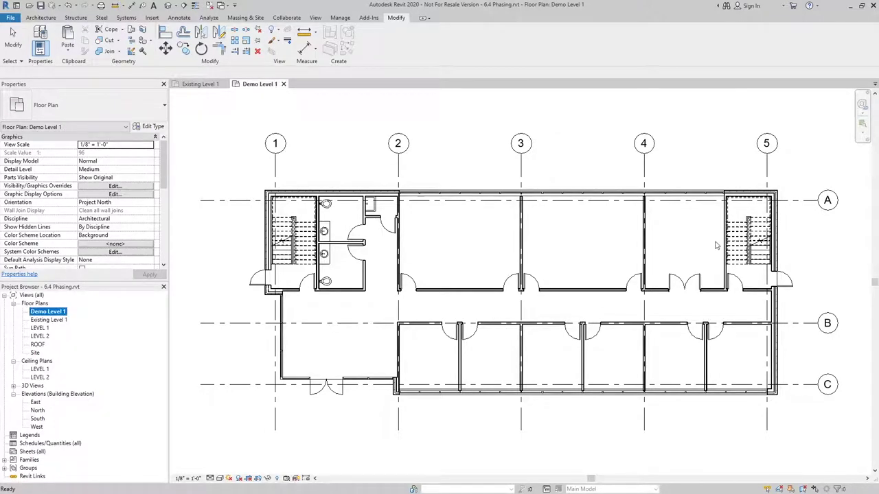
Set the view's Phase Filter to Show Previous + Demo and Phase to New Construction.
click(581, 273)
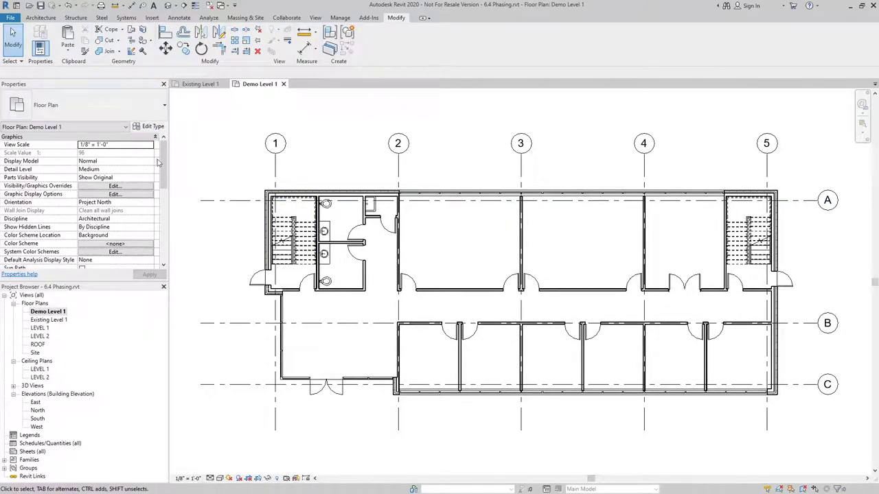
drag(164, 151, 163, 224)
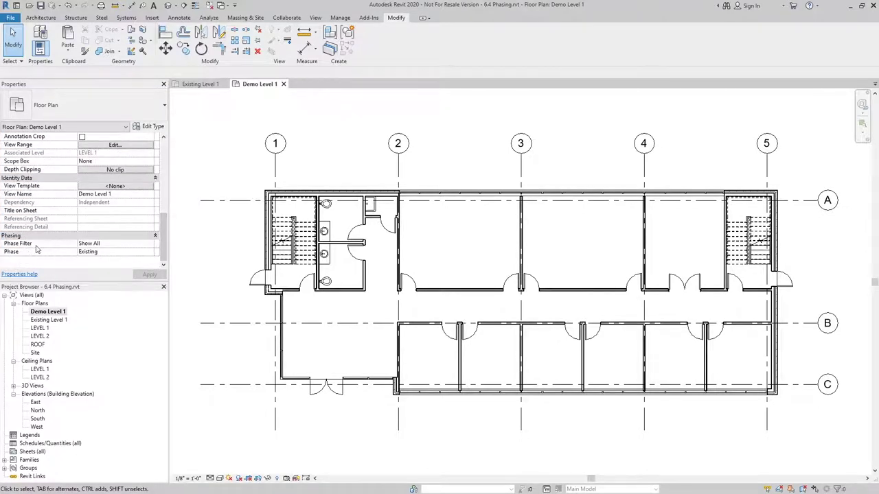
click(150, 244)
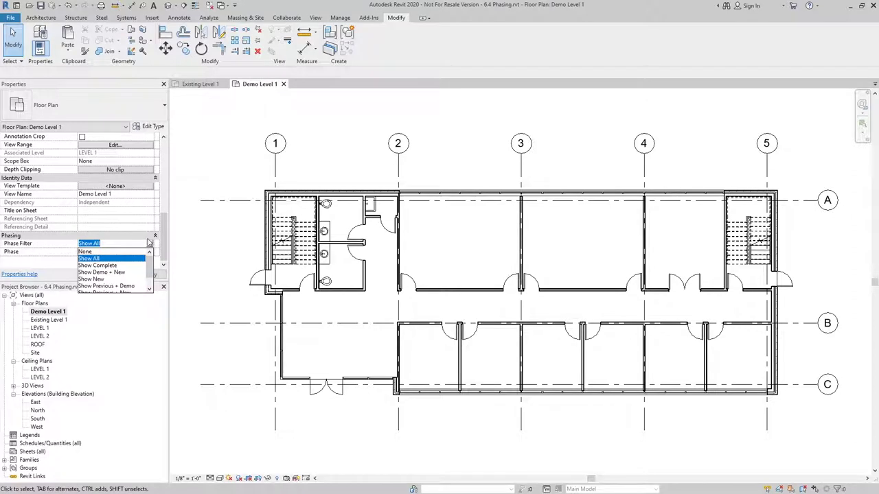
scroll(132, 274, down, 2)
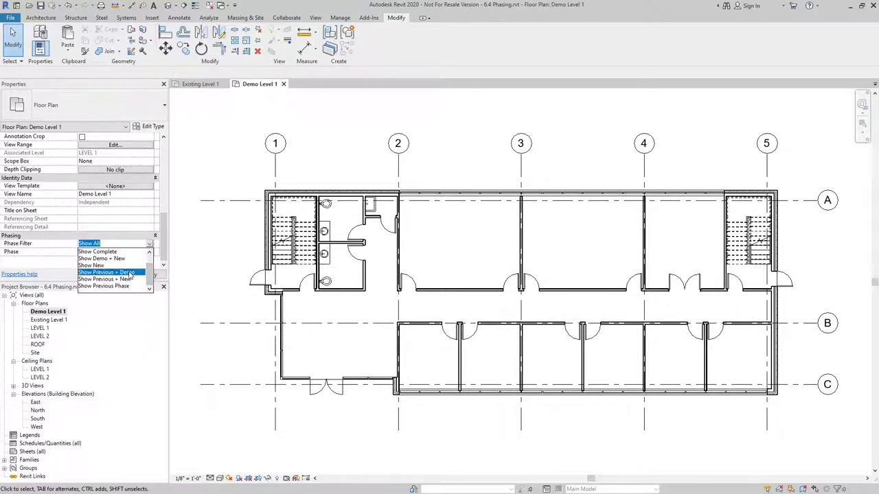
click(130, 275)
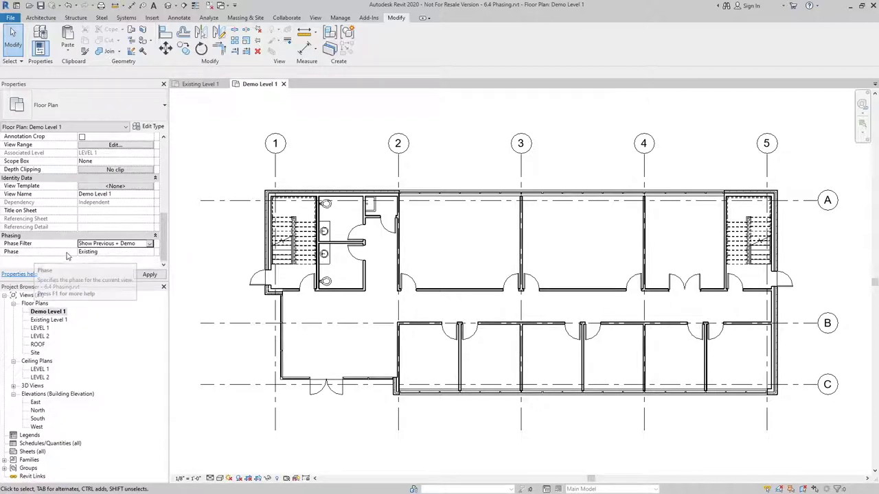
click(123, 252)
click(149, 252)
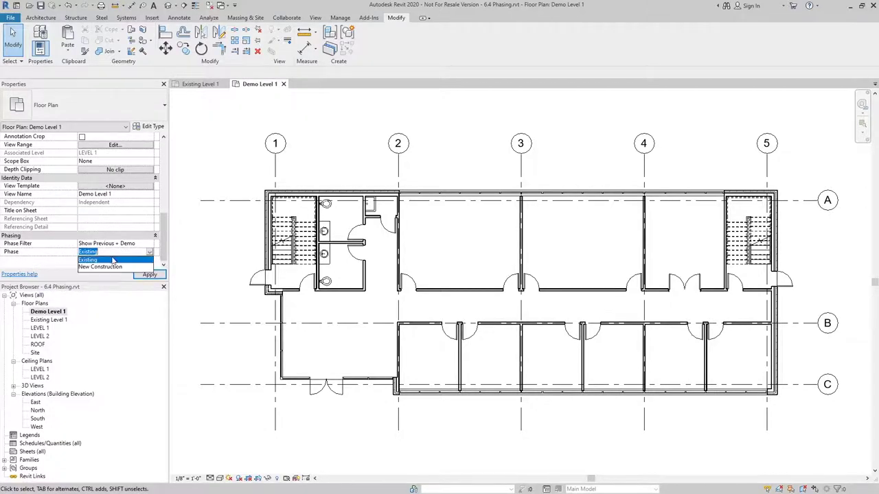
click(104, 268)
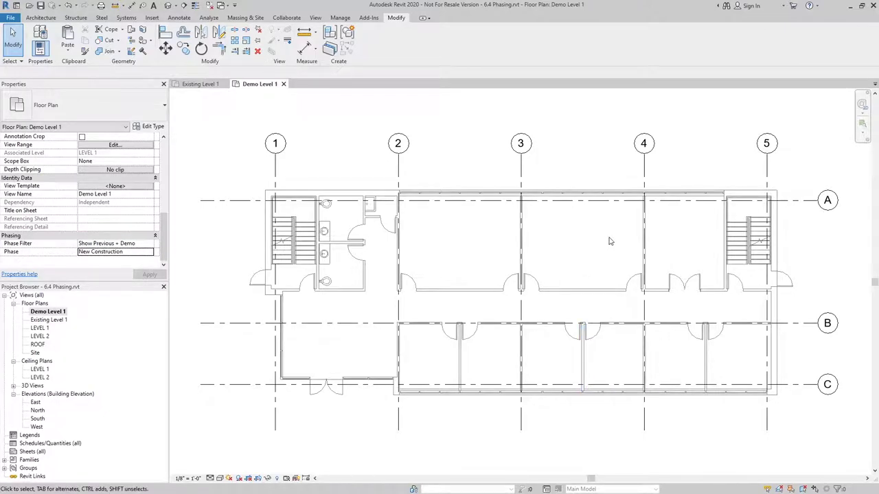
middle_drag(604, 243, 585, 243)
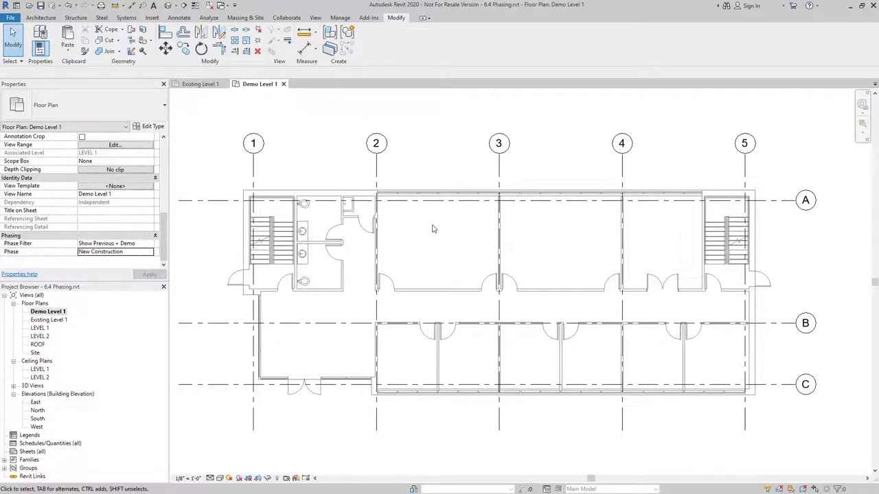
middle_drag(433, 229, 421, 231)
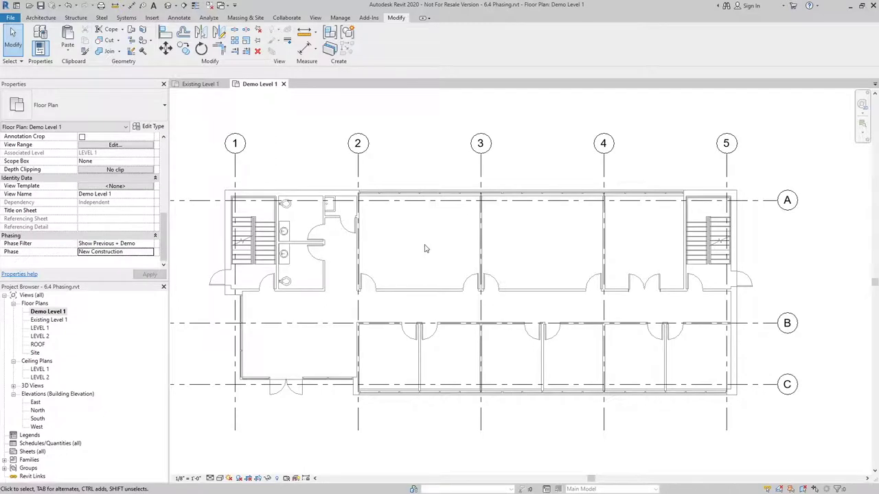
scroll(428, 249, up, 4)
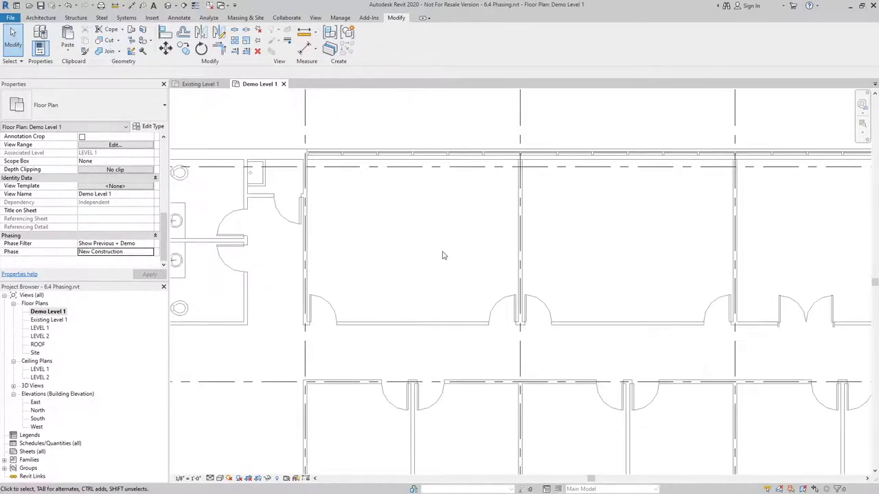
Set the grid 3 interior wall's Phase Demolished to New Construction, then deselect it.
click(519, 258)
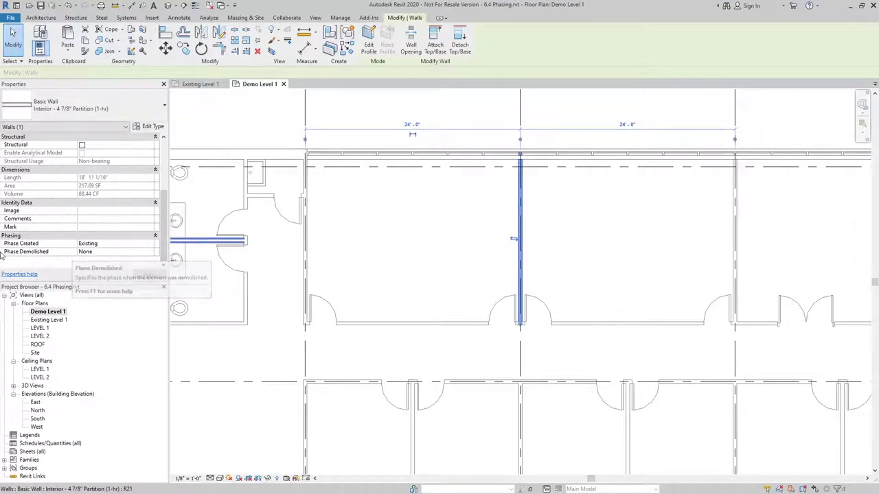
click(147, 253)
click(150, 252)
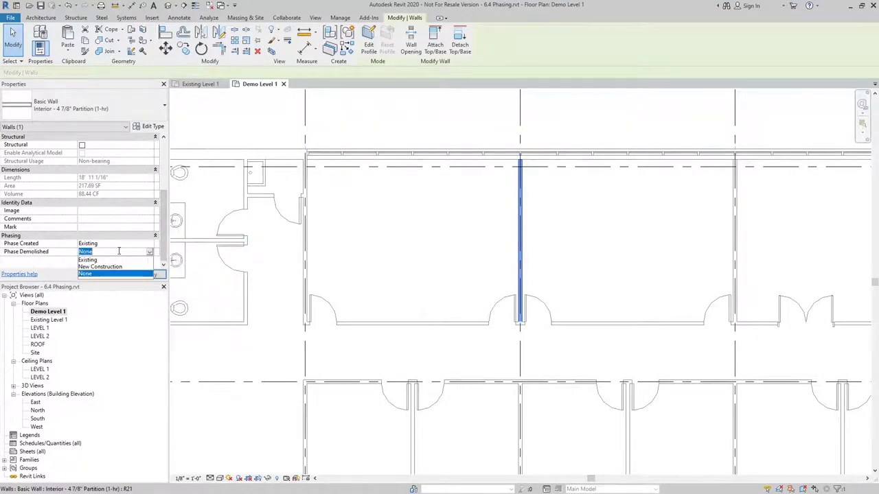
click(100, 266)
click(148, 274)
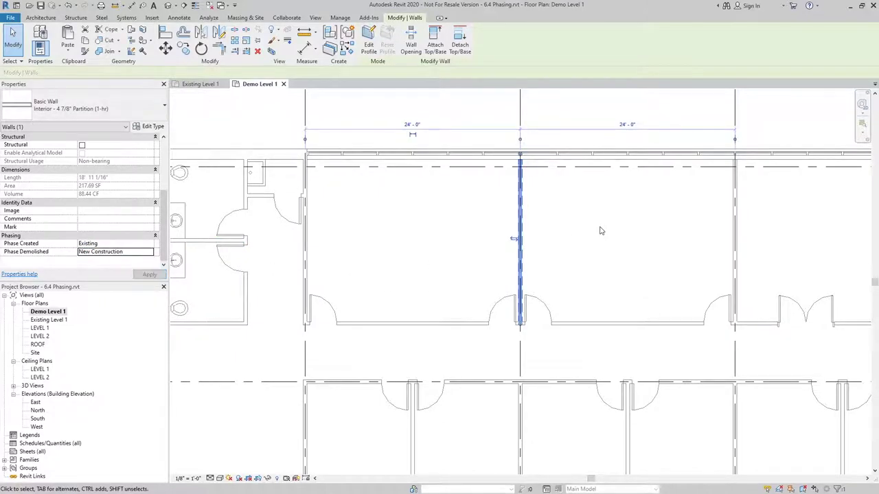
click(645, 237)
middle_drag(588, 239, 551, 240)
scroll(526, 202, up, 2)
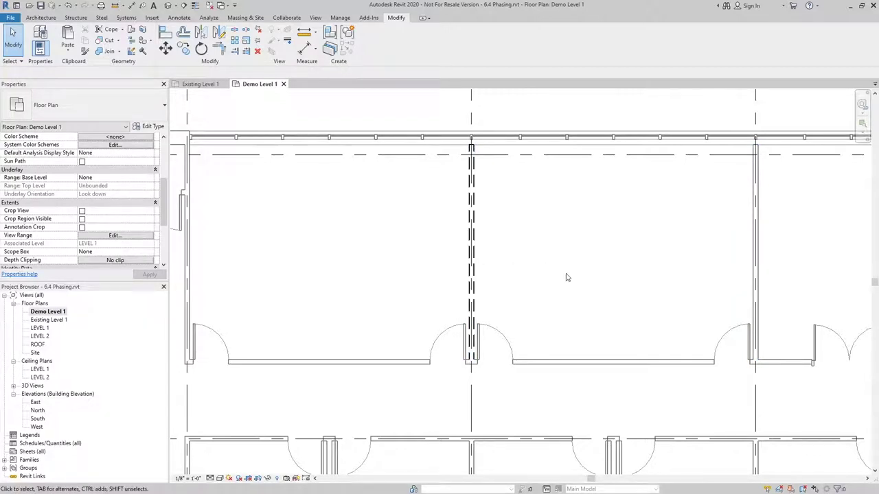
Use Split Element to split the corridor wall at its junction with the partition.
middle_drag(553, 280, 663, 286)
scroll(395, 203, up, 1)
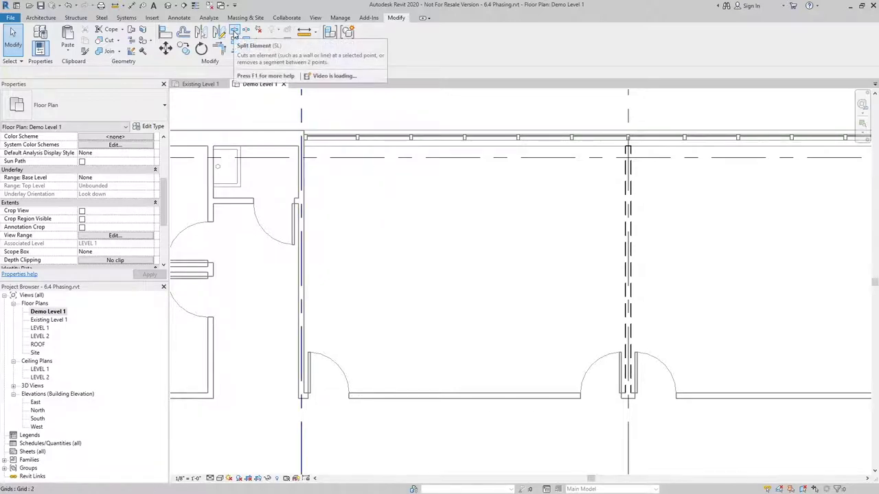
click(234, 32)
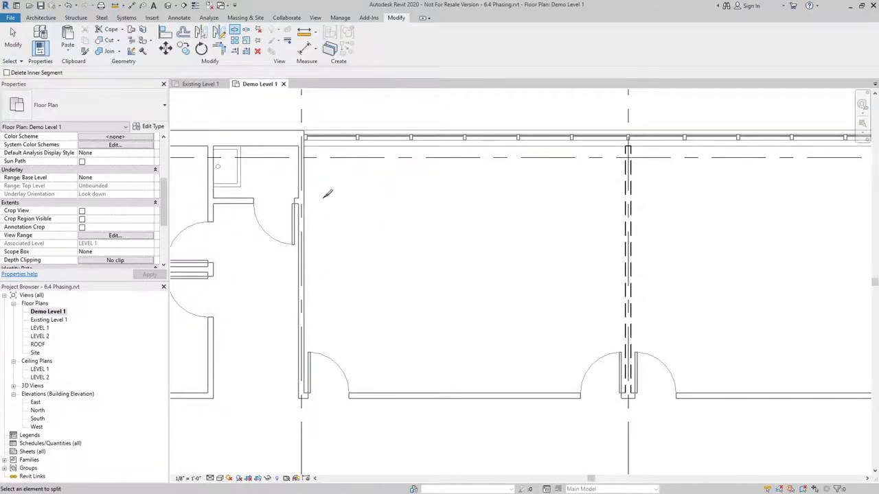
scroll(325, 194, up, 2)
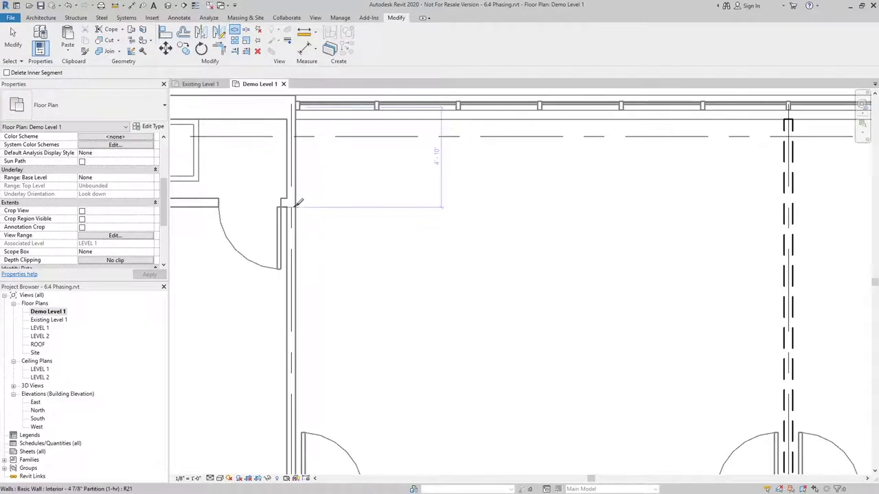
scroll(378, 198, down, 4)
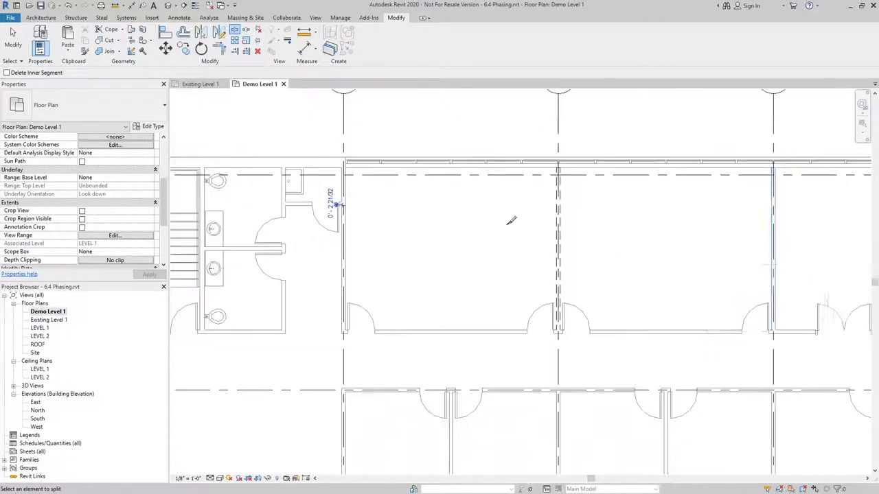
scroll(337, 196, up, 3)
middle_drag(337, 197, 296, 245)
scroll(412, 302, up, 3)
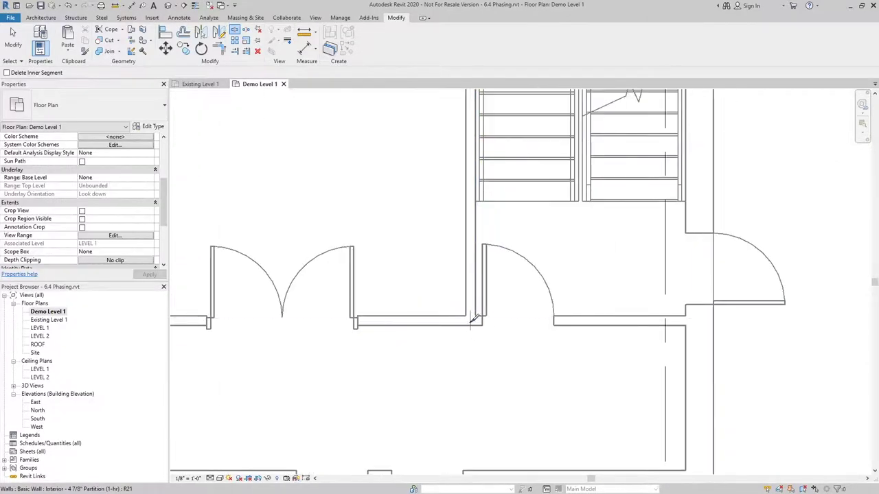
scroll(471, 319, up, 5)
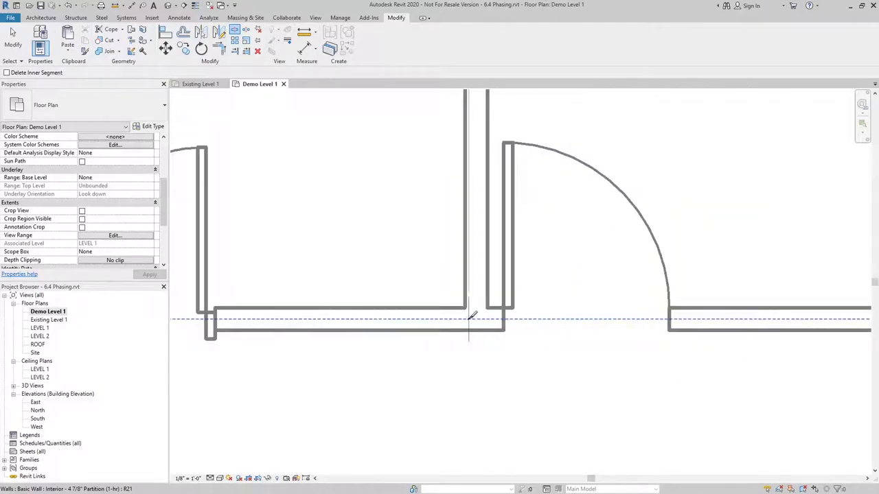
click(465, 314)
scroll(422, 231, down, 4)
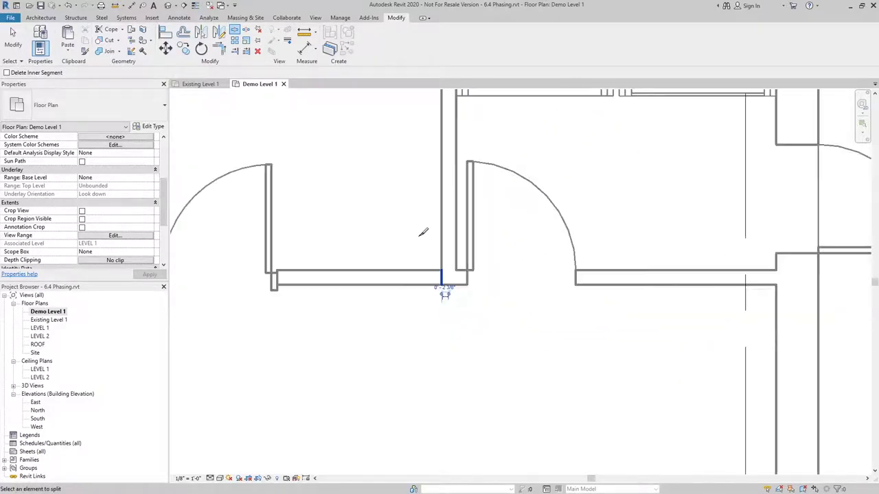
middle_drag(364, 184, 633, 237)
scroll(634, 238, down, 2)
middle_drag(667, 261, 718, 281)
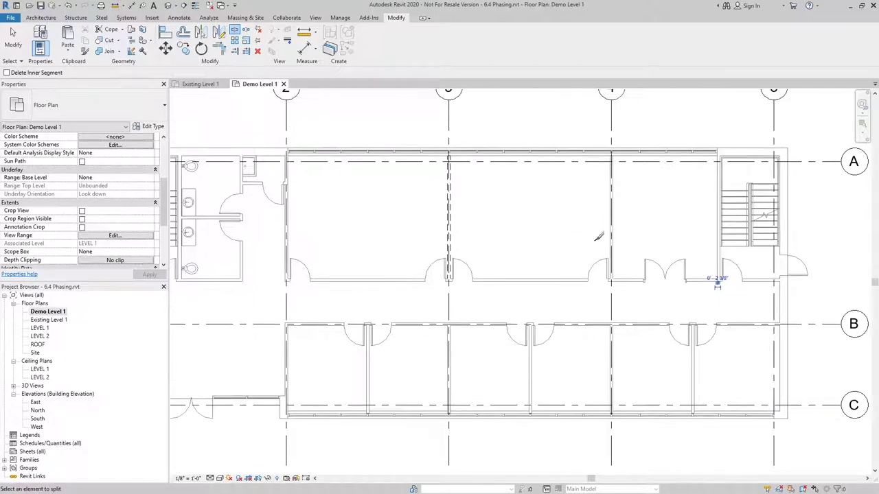
key(Escape)
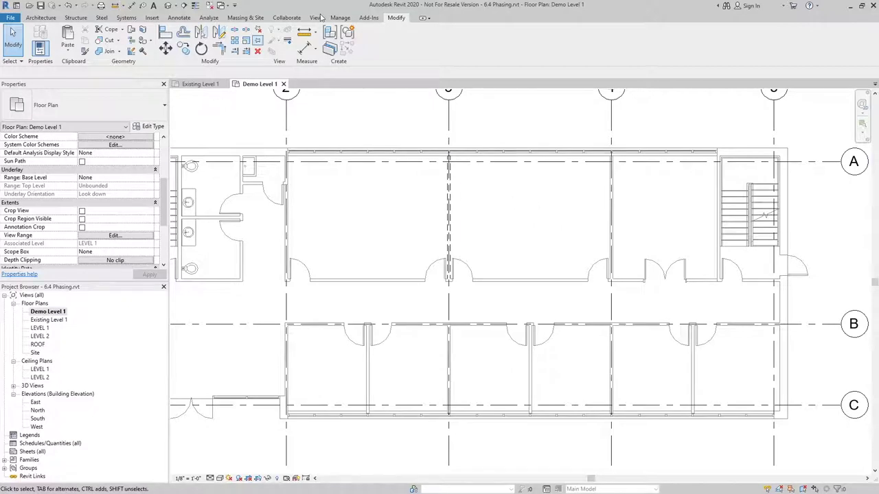
Demolish the partition wall at grid 2 and the corridor wall run with its doors.
click(143, 52)
click(287, 223)
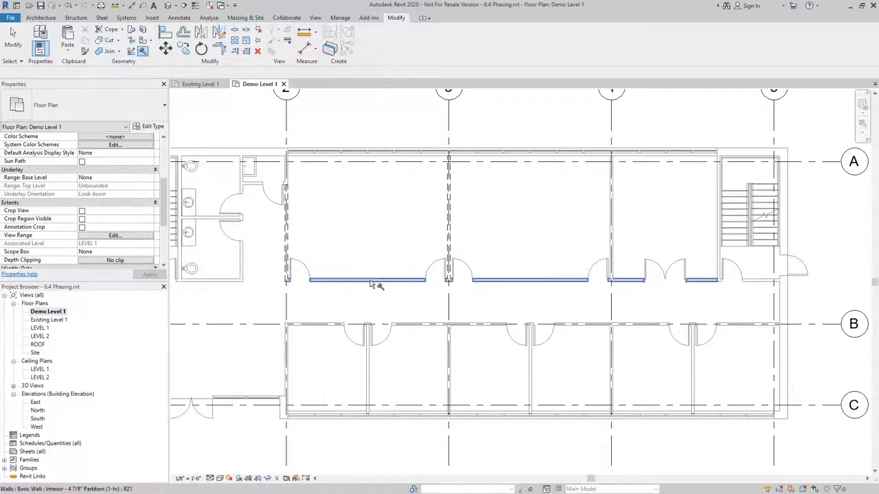
click(705, 280)
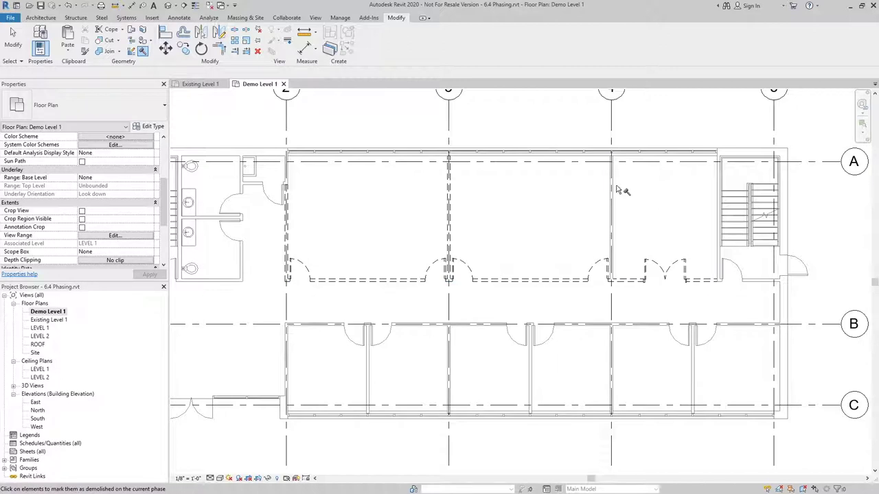
middle_drag(515, 208, 542, 215)
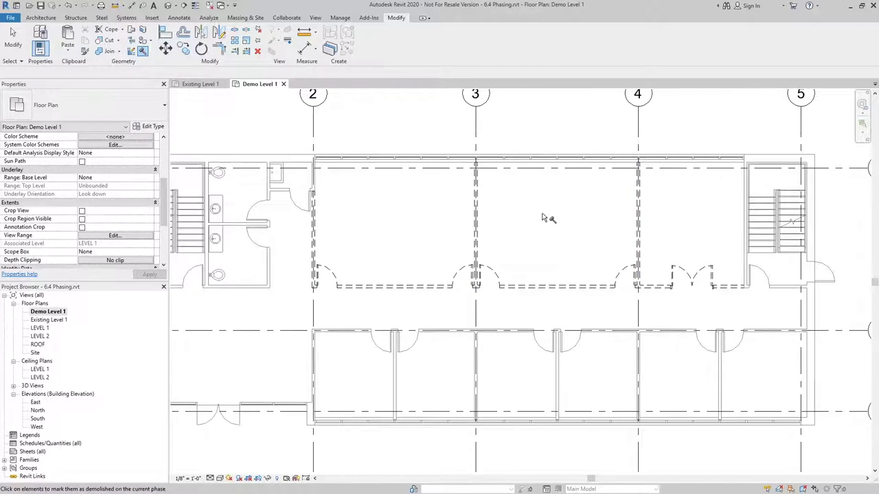
right_click(541, 217)
click(546, 220)
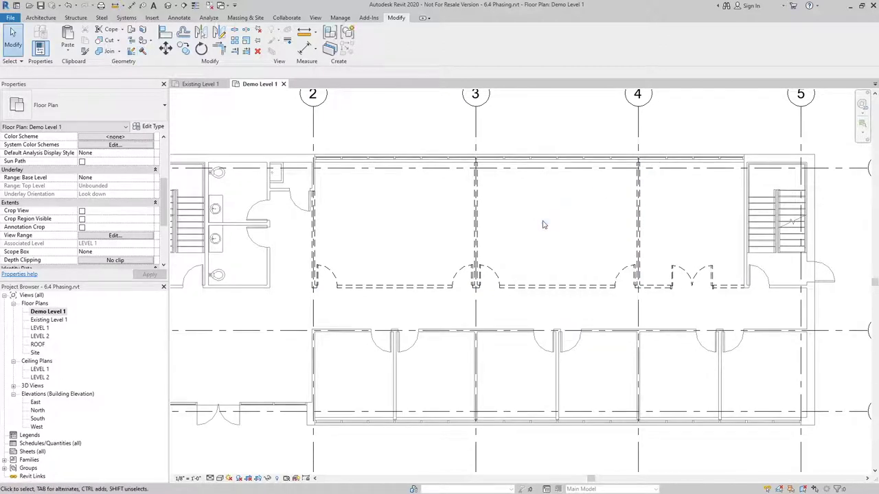
middle_drag(541, 225, 563, 221)
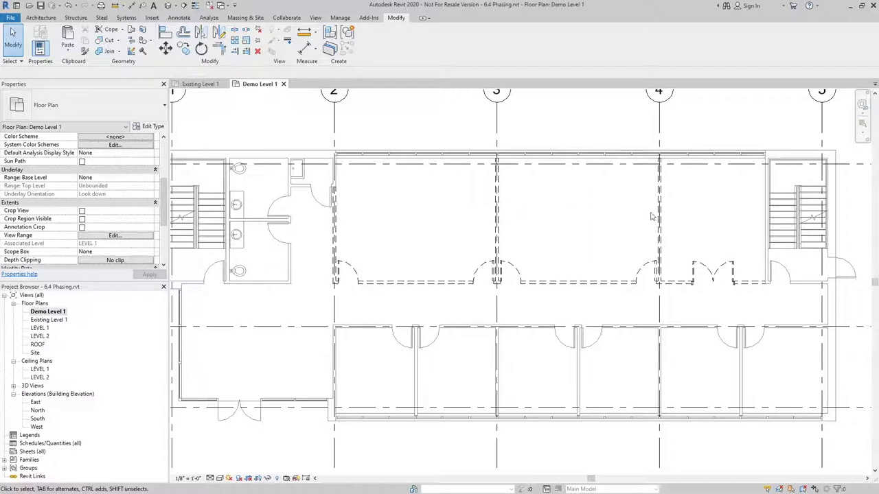
Open Manage > Phases and review the Existing and New Construction project phases.
click(340, 17)
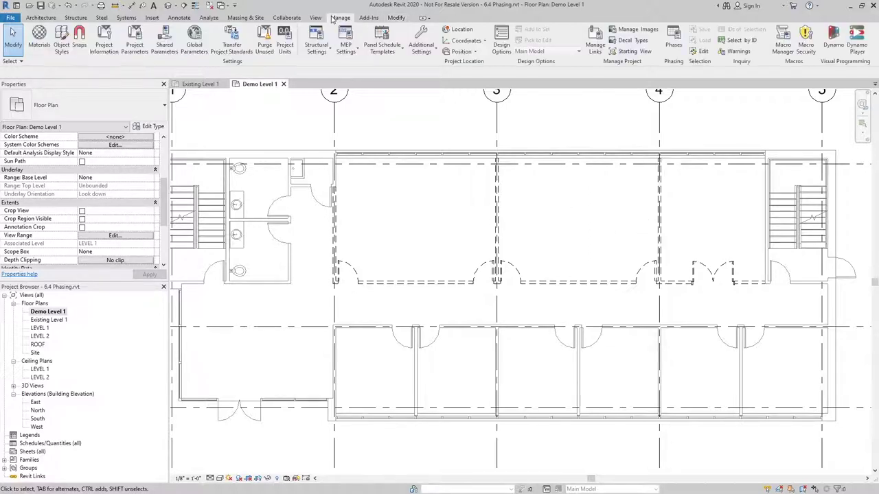
click(675, 36)
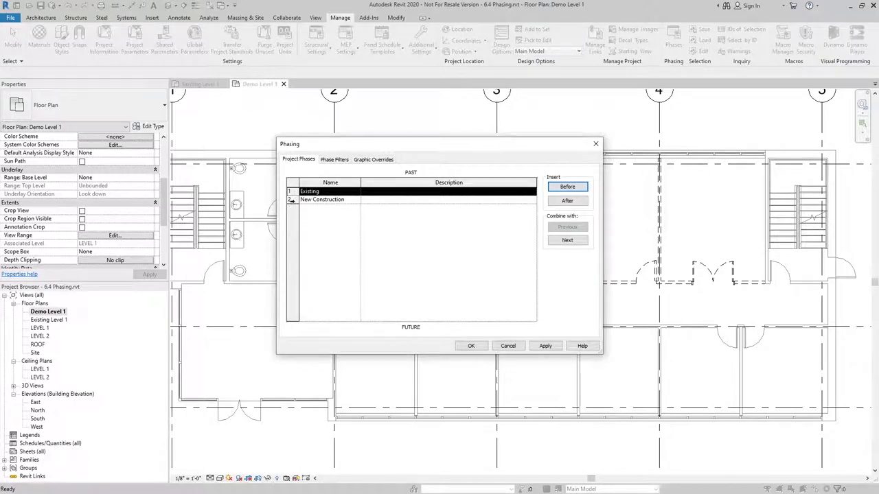
click(291, 199)
click(291, 191)
click(291, 200)
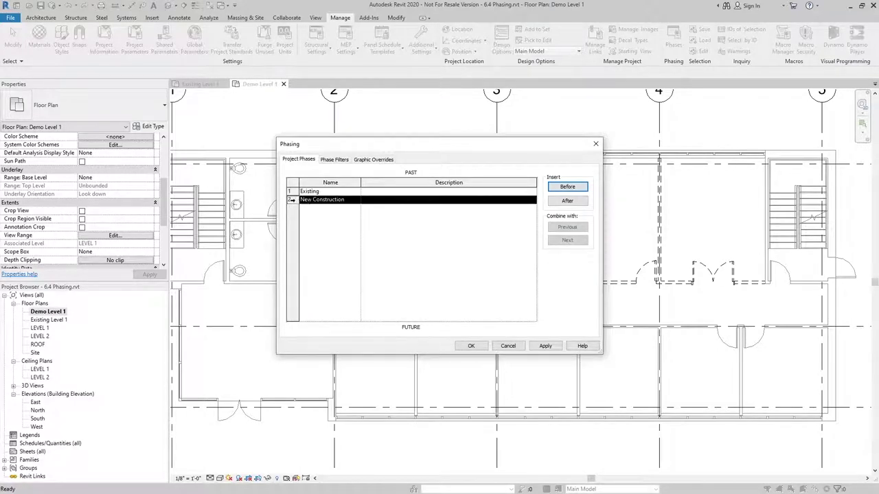
Inspect the Show Previous + Demo phase filter, then the Graphic Overrides table.
click(338, 160)
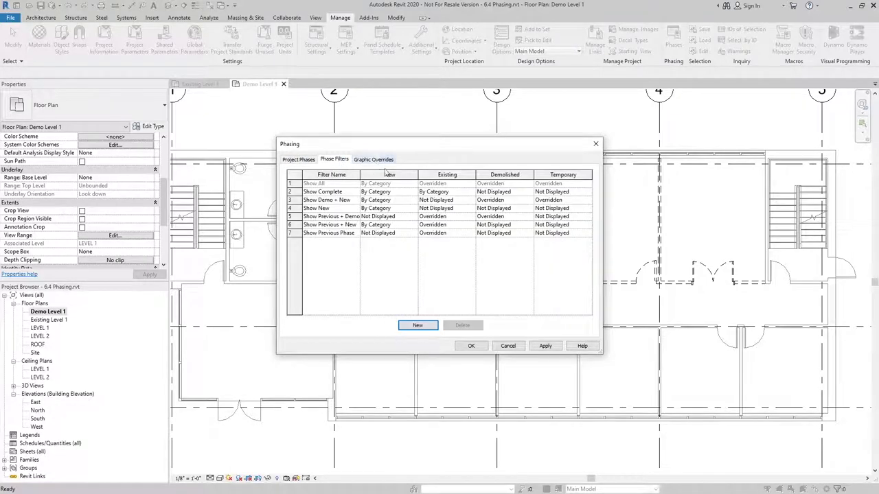
click(291, 216)
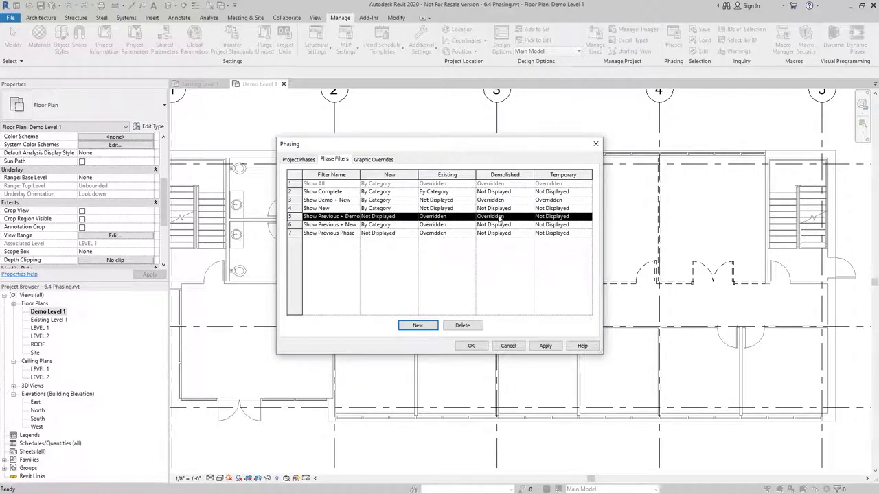
click(370, 160)
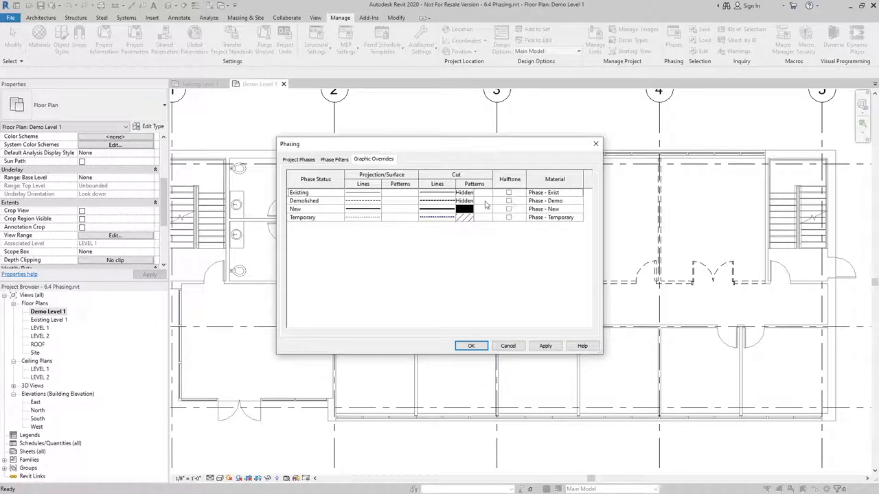
Give Existing's cut pattern a visible foreground solid fill in light grey RGB 192-192-192.
click(301, 193)
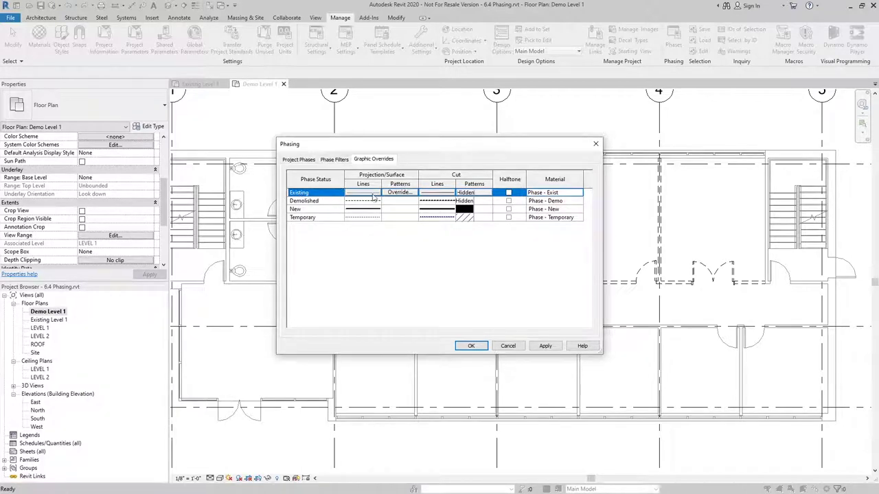
click(468, 194)
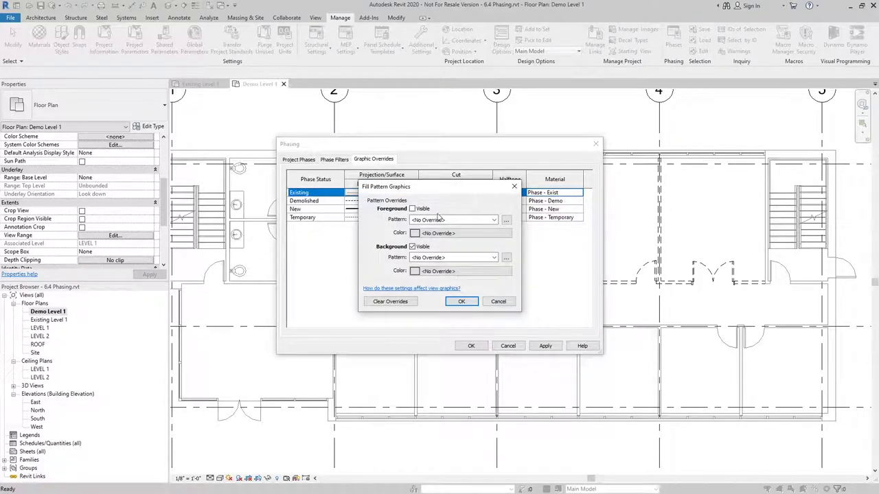
click(412, 209)
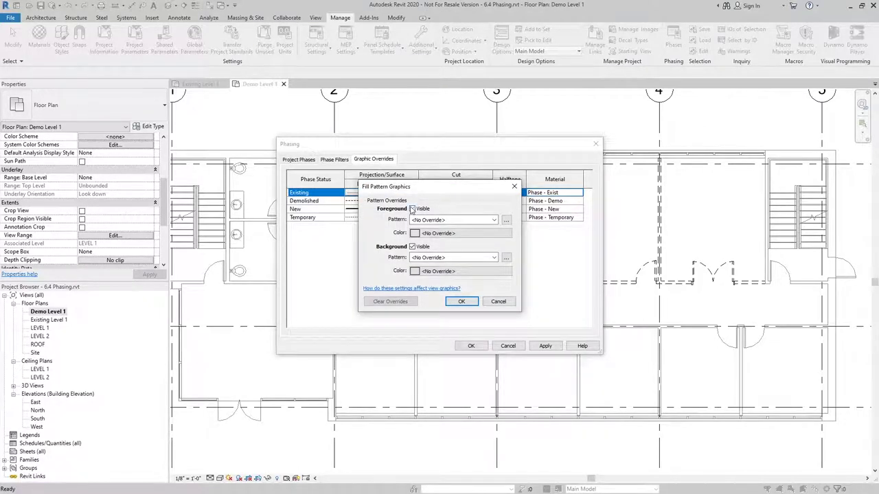
click(493, 220)
click(473, 237)
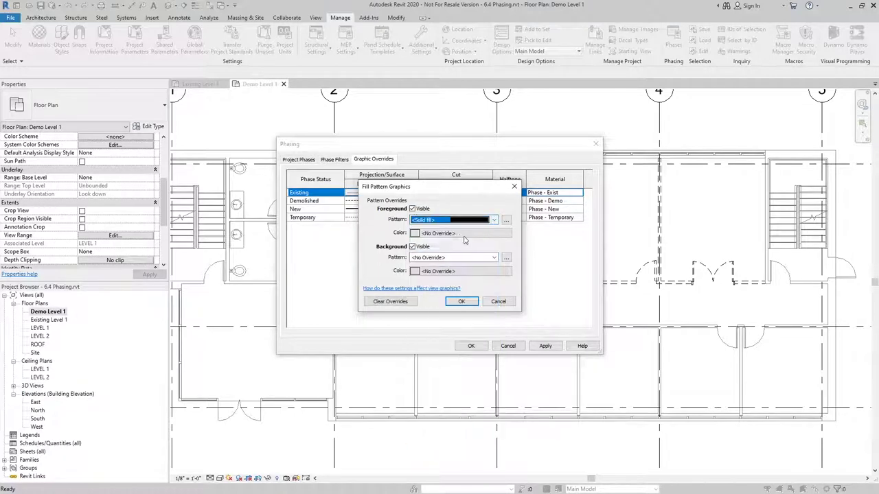
click(426, 233)
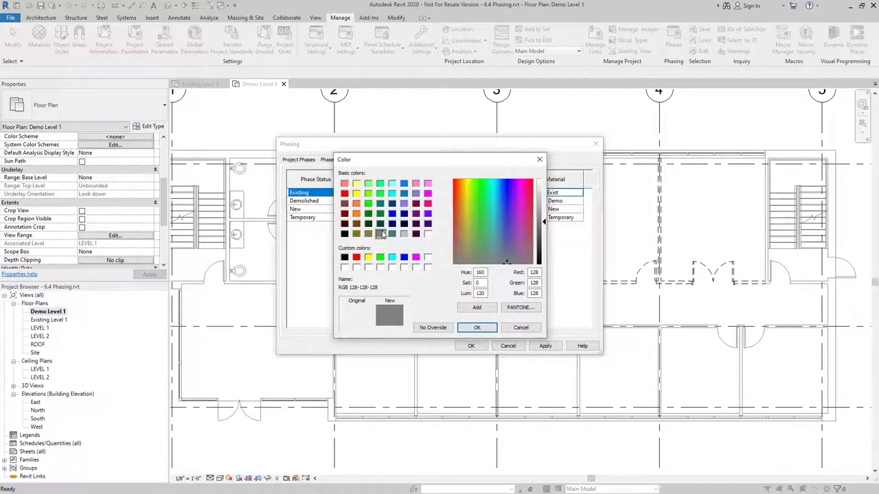
click(405, 234)
click(472, 327)
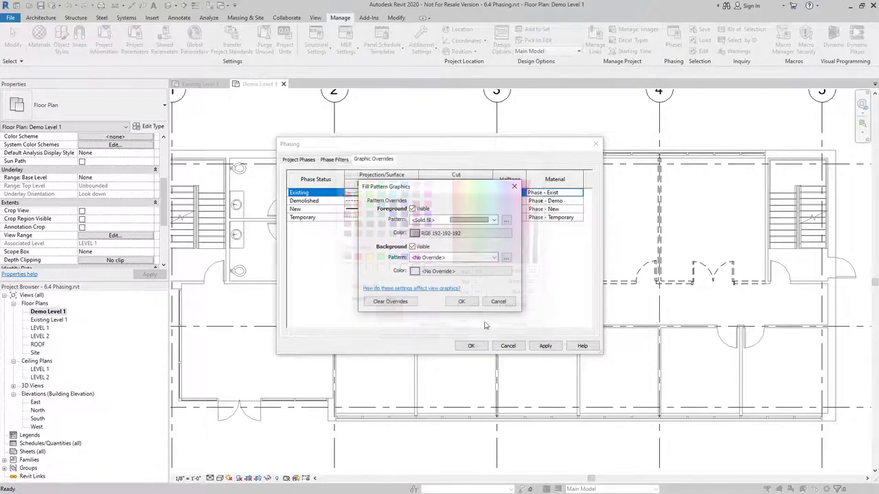
click(466, 300)
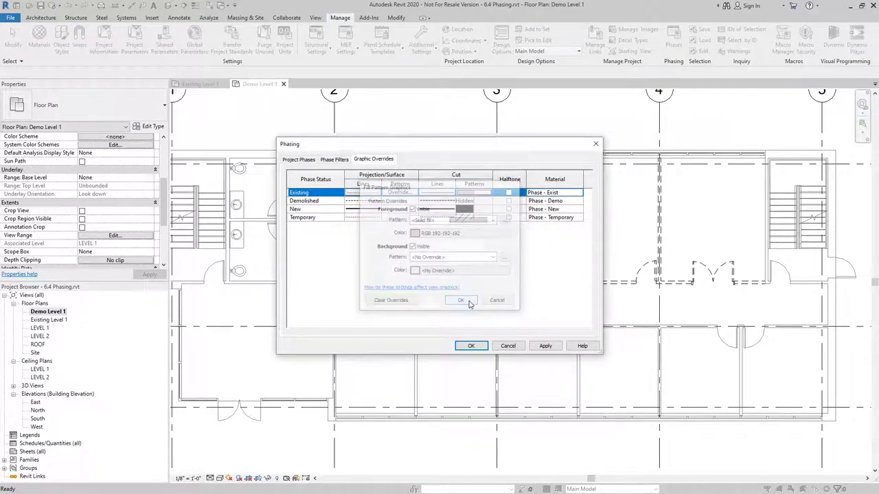
click(321, 202)
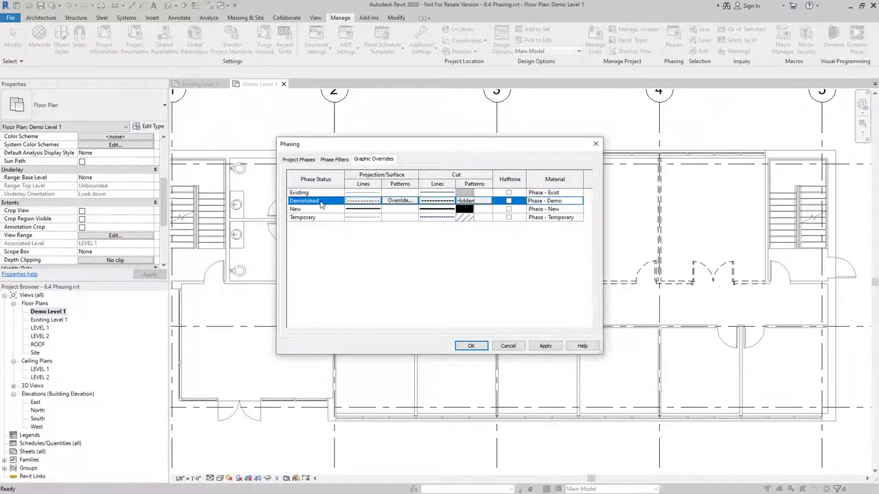
Set Demolished cut lines to line weight 5, then recheck the Phase Filters table.
click(448, 200)
click(448, 200)
click(445, 261)
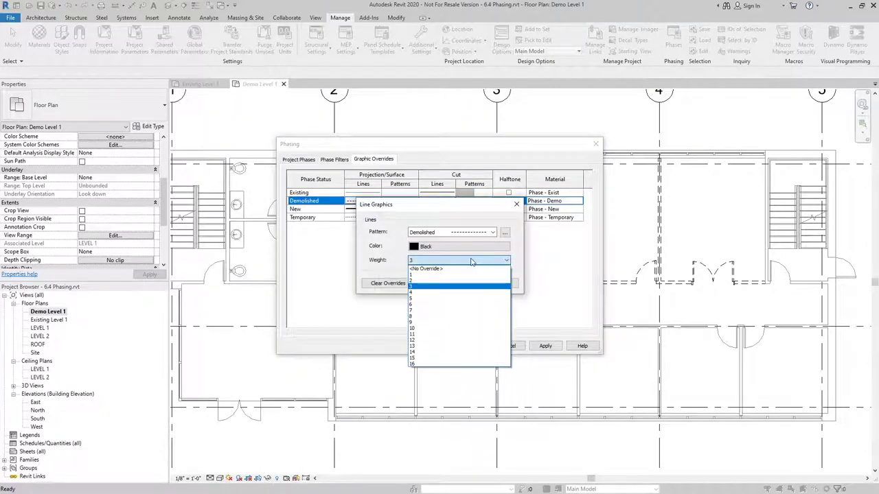
click(431, 300)
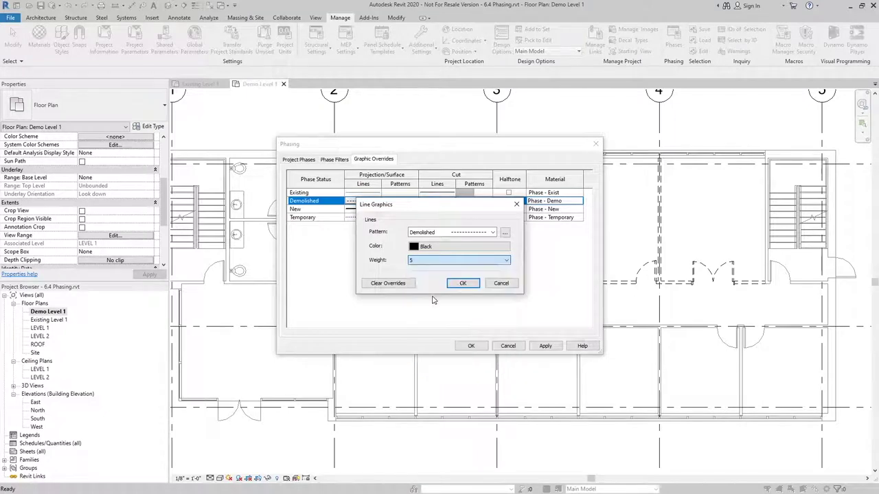
click(463, 283)
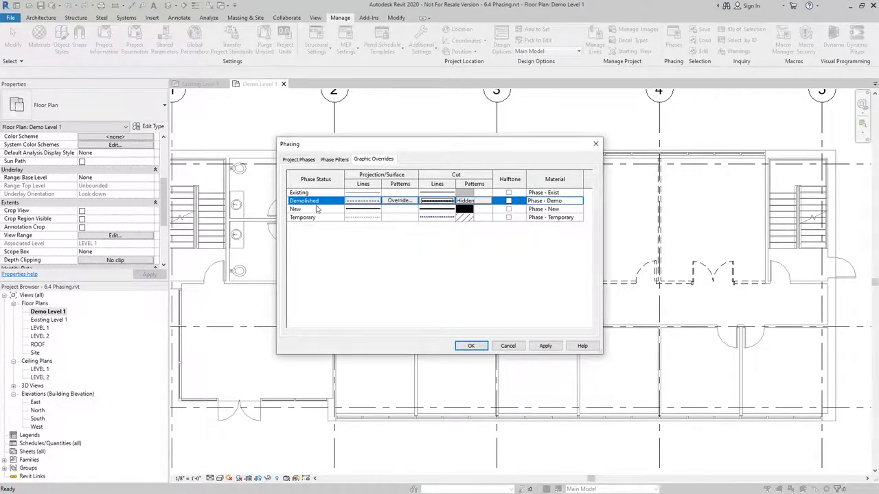
click(336, 160)
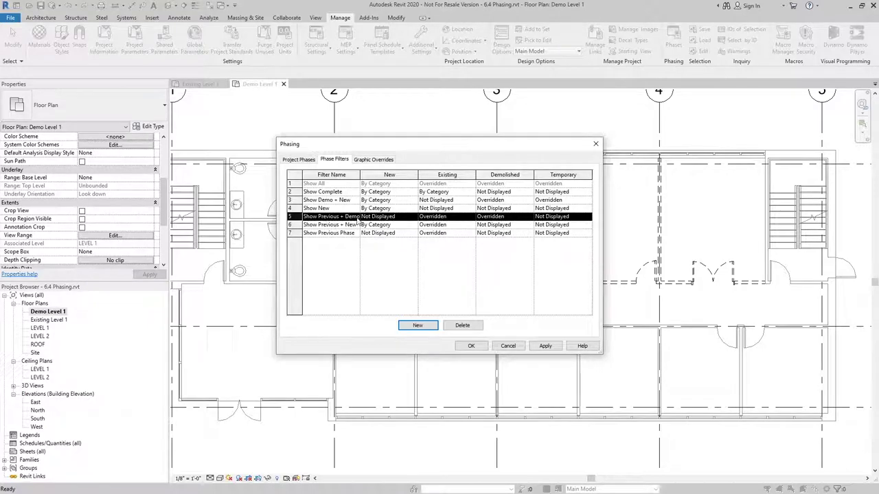
click(471, 346)
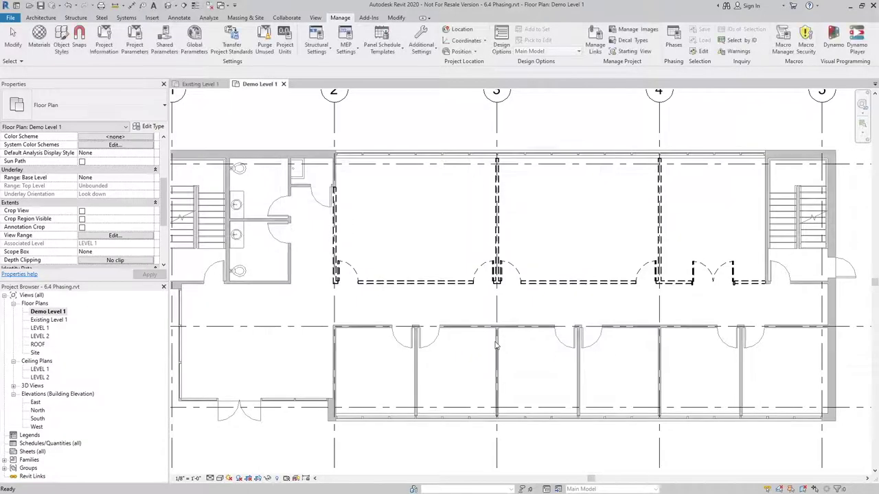
middle_drag(636, 187, 525, 191)
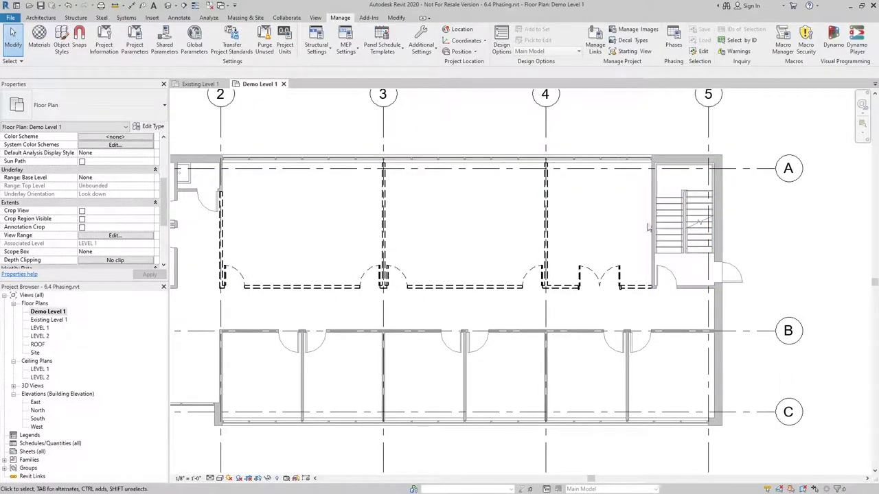
scroll(574, 300, up, 5)
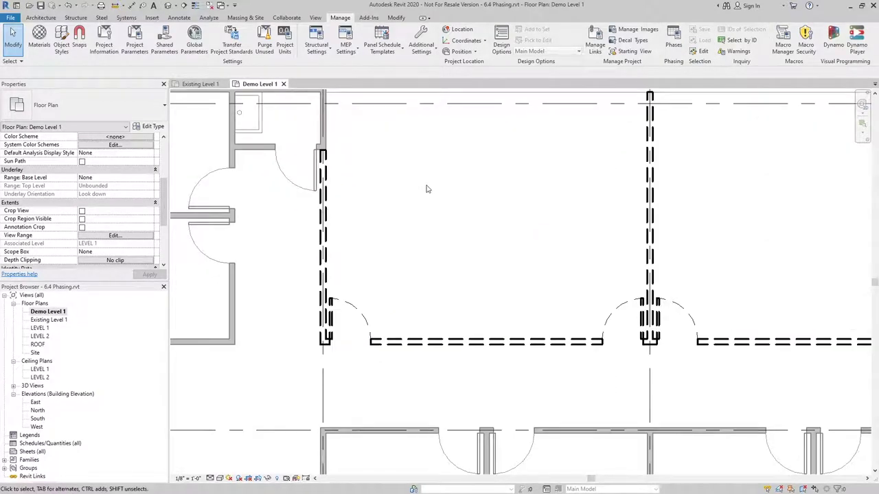
scroll(426, 231, down, 2)
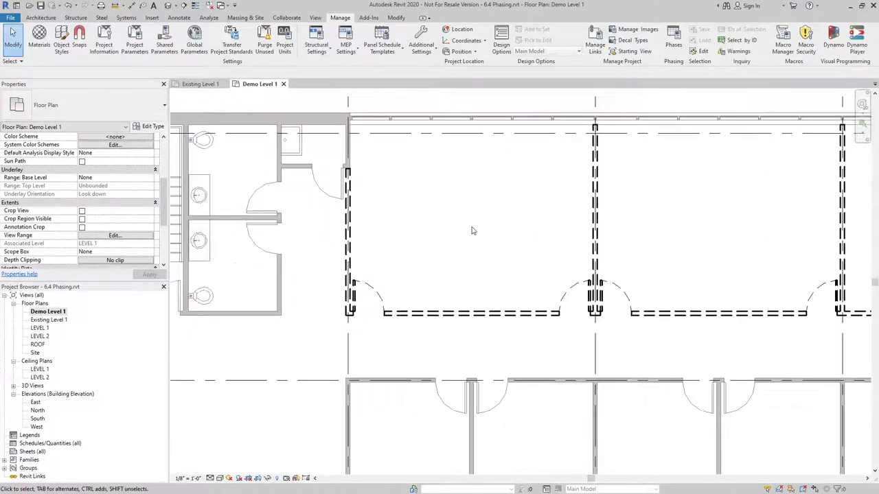